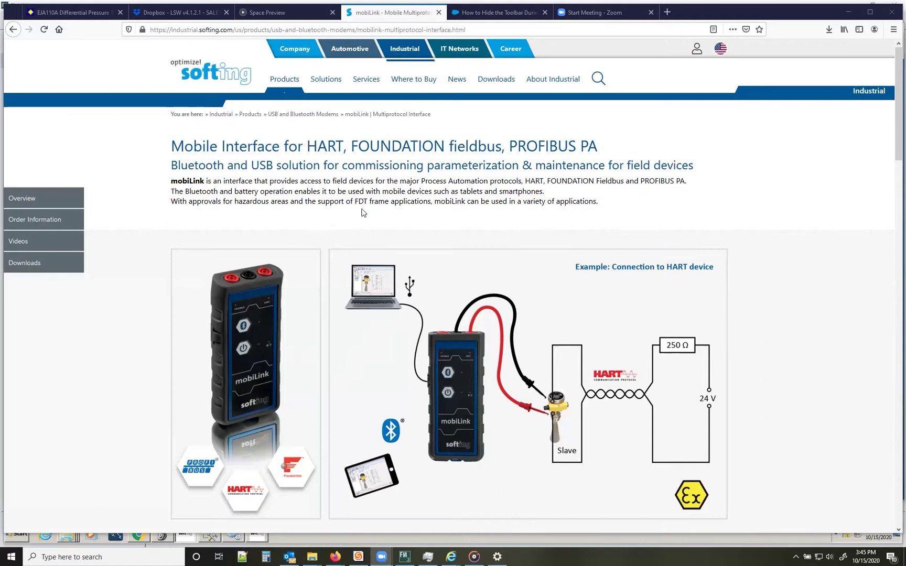
Scroll the mobiLink product page down to its Downloads list of drivers, DTMs and manuals.
scroll(362, 210, down, 15)
scroll(341, 255, down, 9)
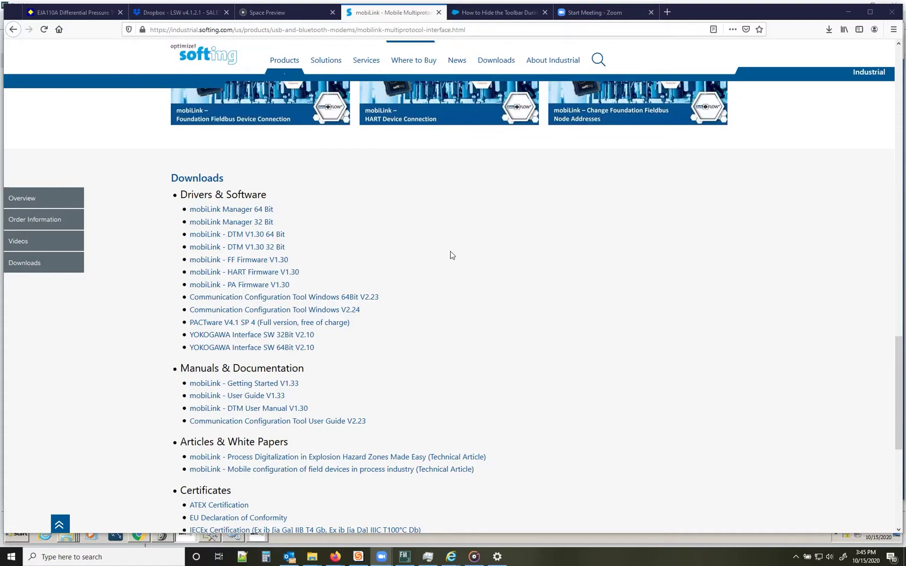
Scroll the mobiLink page back up to the 'Example: Connection to HART device' diagram.
scroll(450, 256, up, 3)
scroll(449, 257, up, 15)
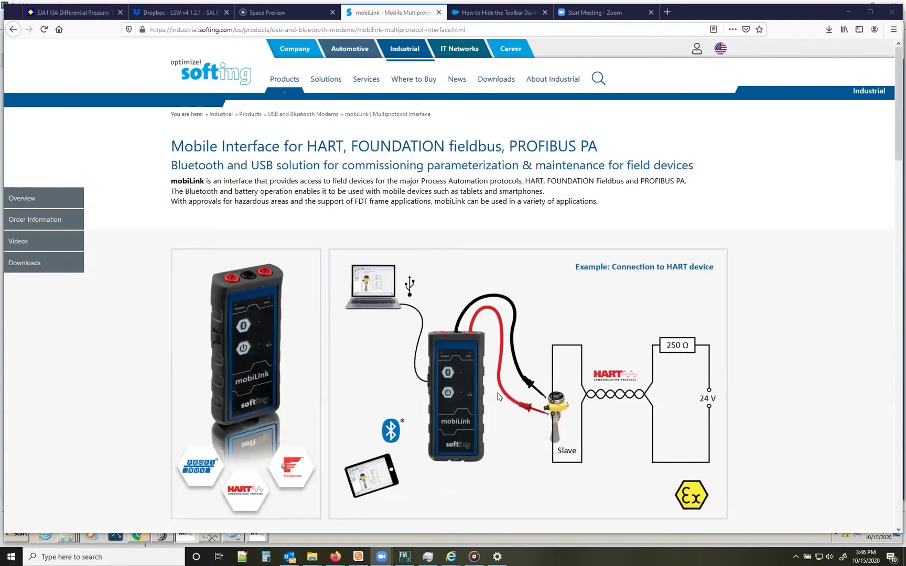
scroll(511, 388, down, 1)
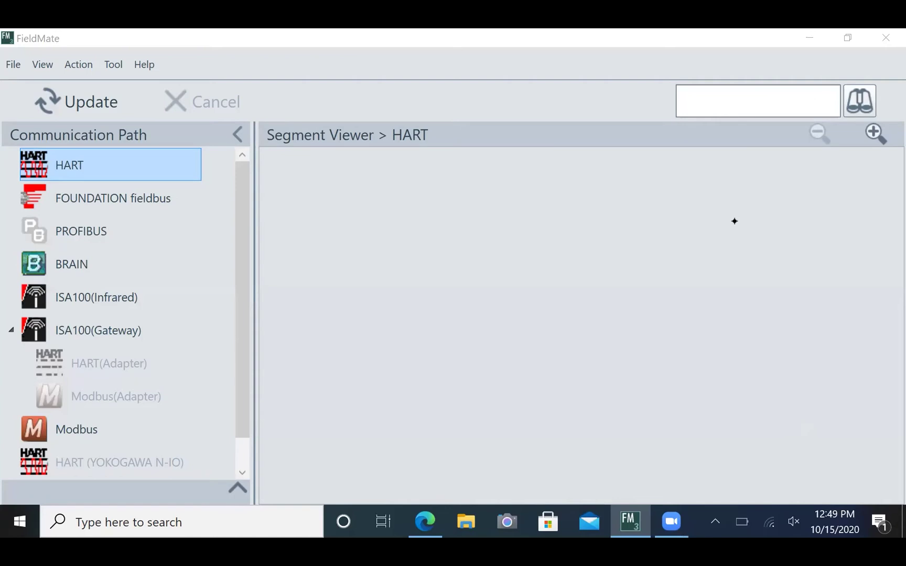
Create a new FDT project via Tool > FDT Project..., launching DTM Works.
click(117, 64)
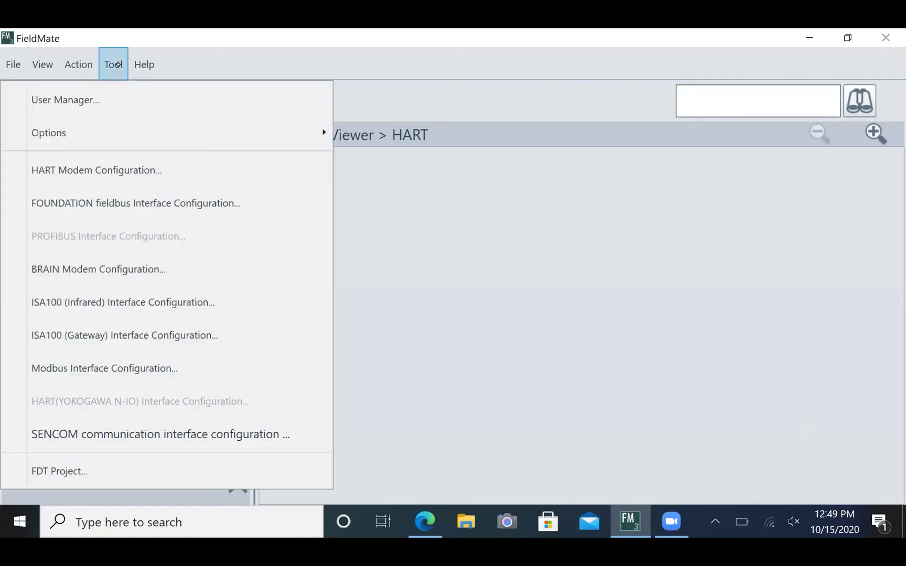
click(78, 471)
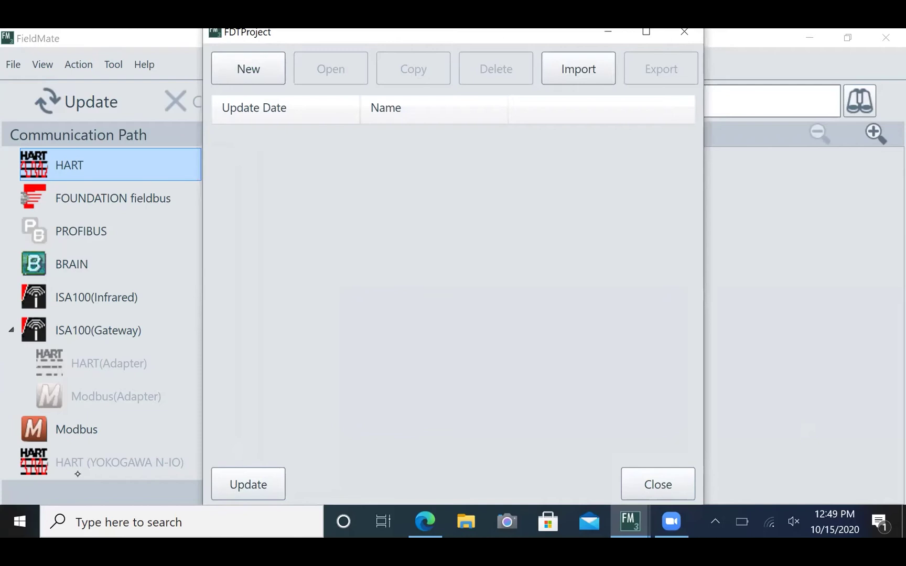
click(259, 64)
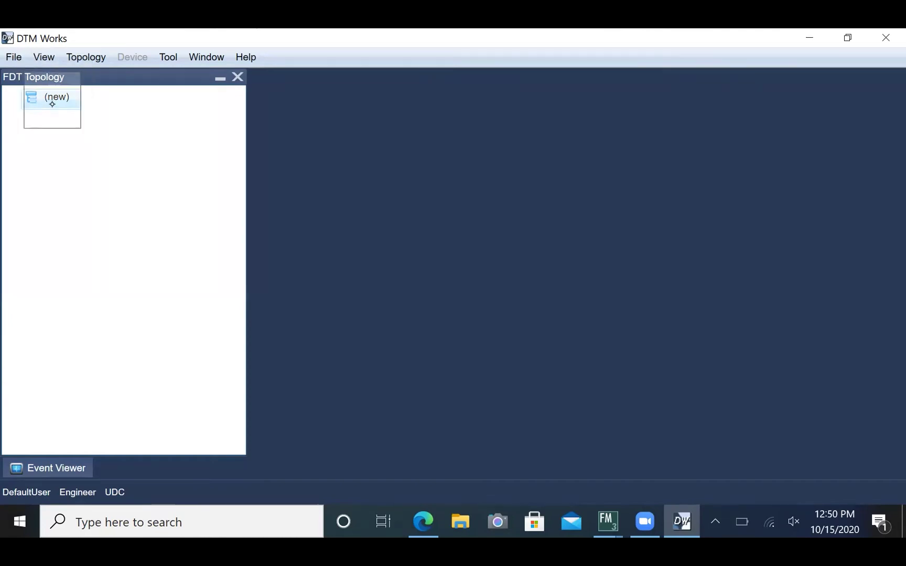
Add the mobiLink HART DTM from the Catalog's HART protocol list under the (new) root.
right_click(52, 104)
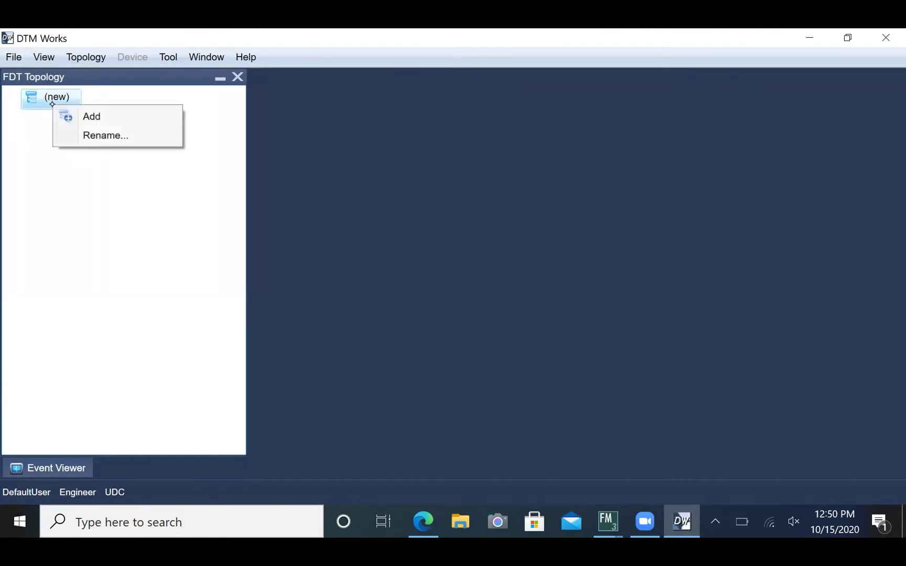
click(92, 117)
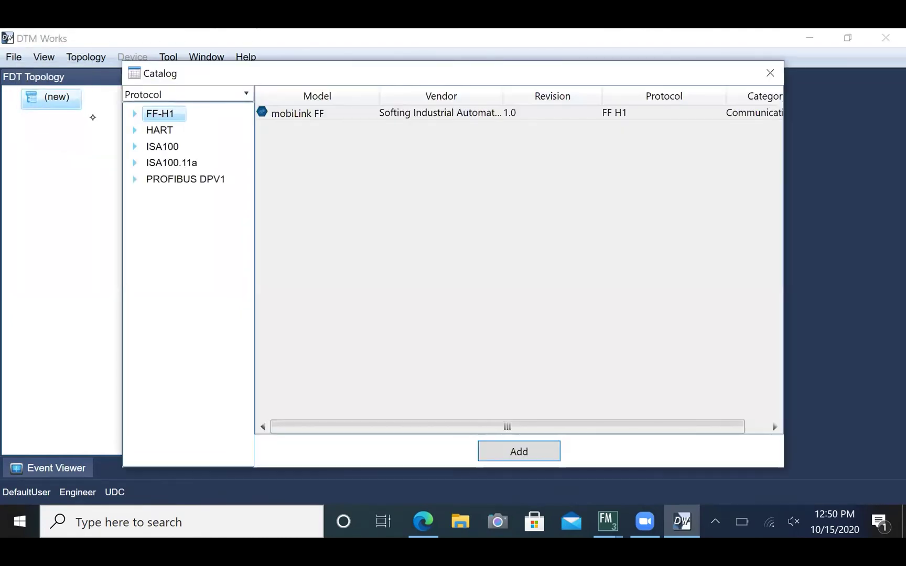
click(160, 131)
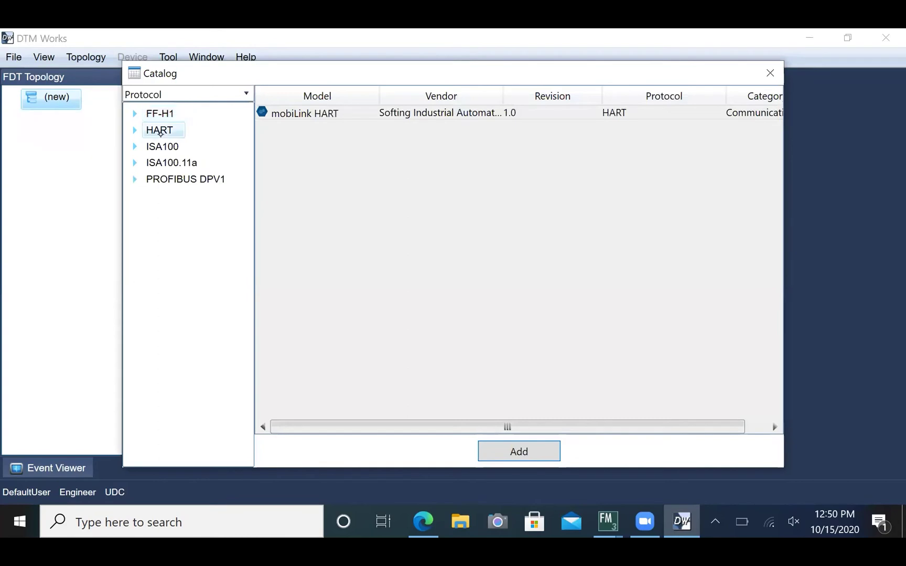
click(322, 112)
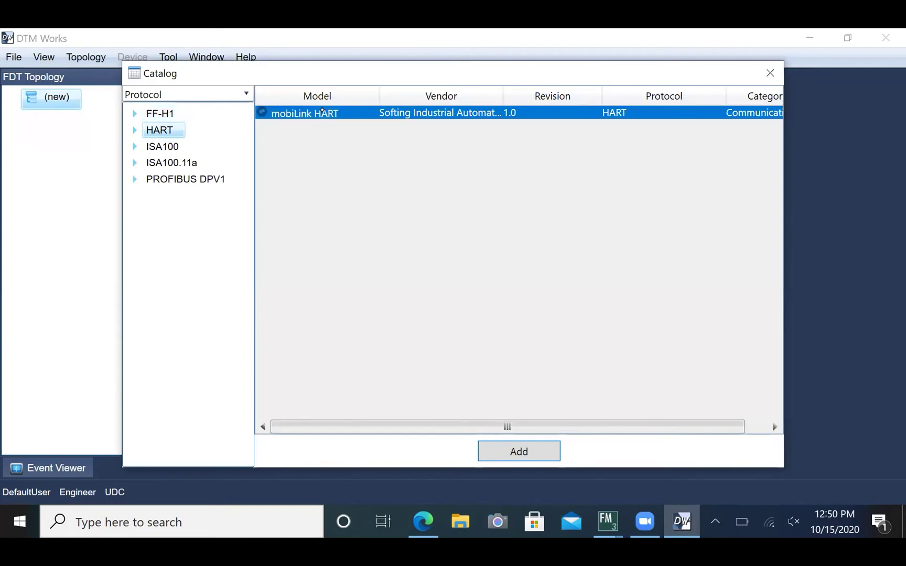
click(532, 449)
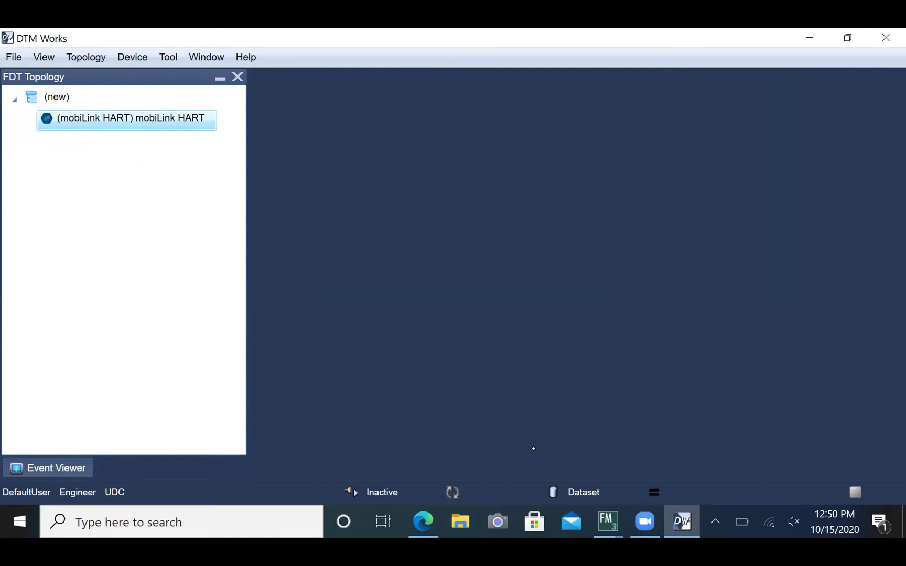
Add the EJA-NEXT HART DTM from the catalog under the mobiLink HART node.
right_click(110, 119)
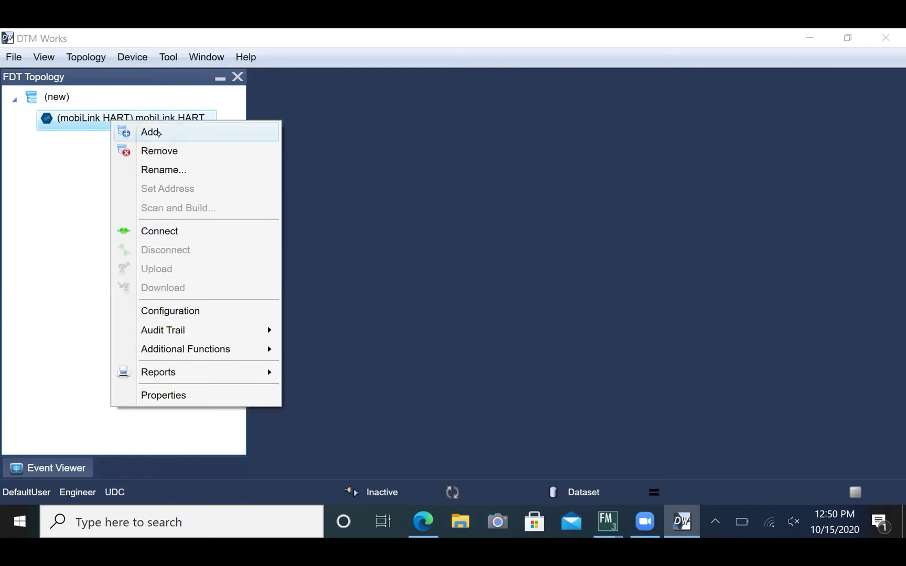
click(158, 133)
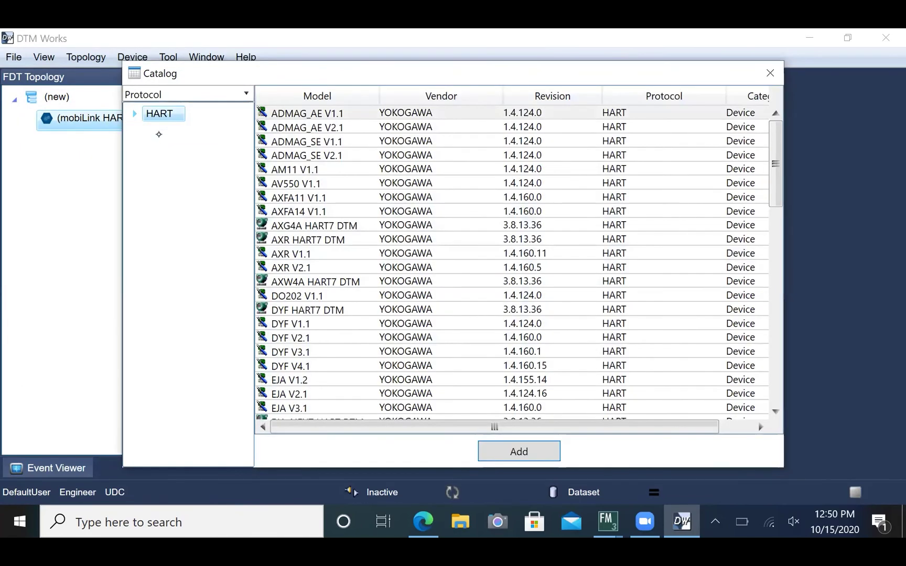
scroll(364, 299, down, 2)
scroll(395, 282, down, 1)
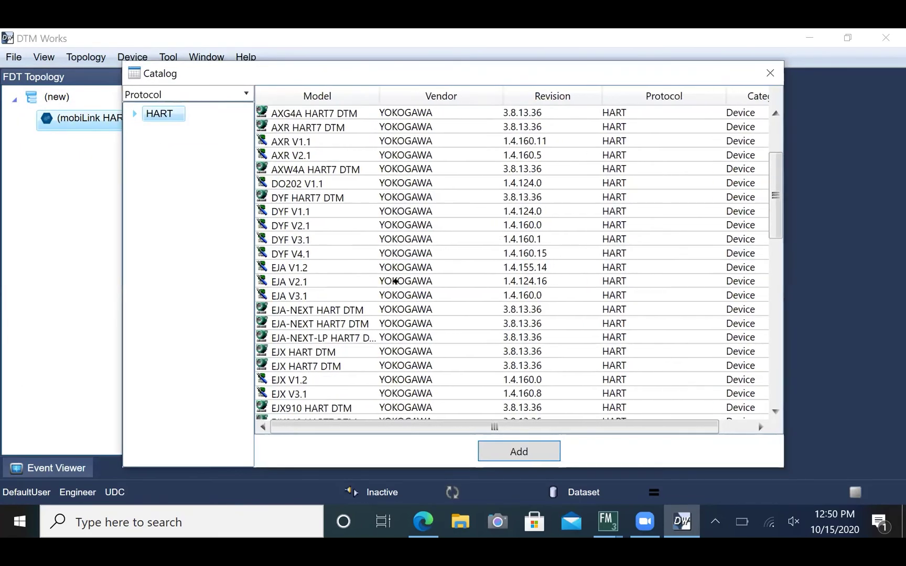
click(349, 310)
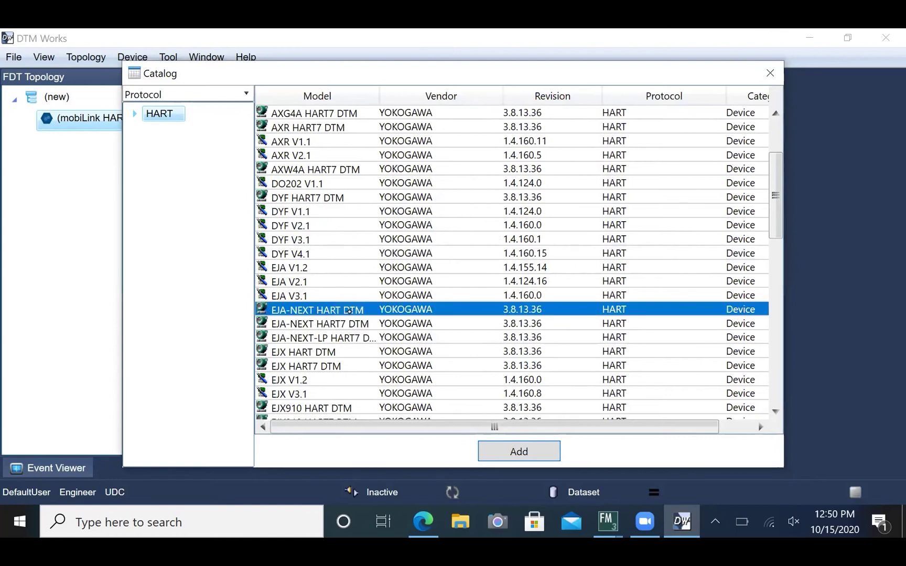
click(521, 450)
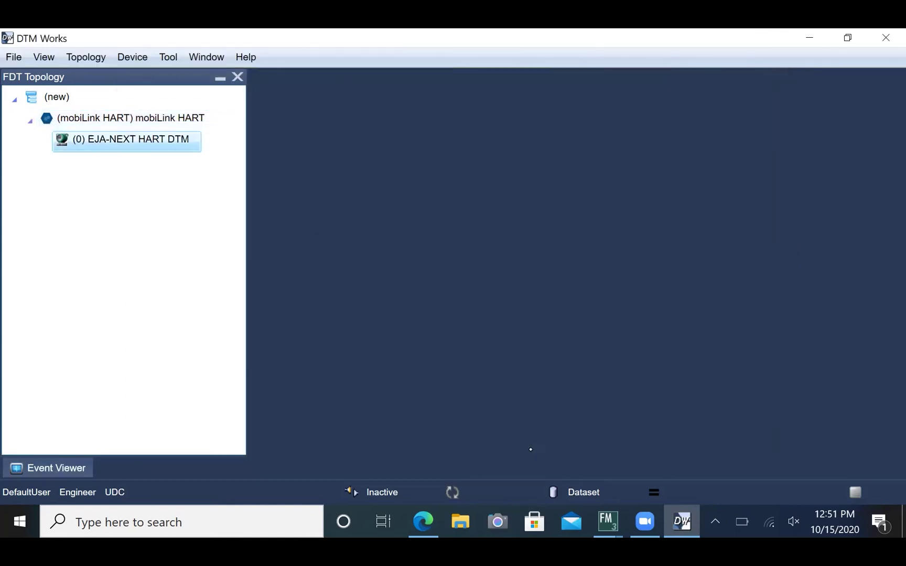
Connect mobiLink HART and EJA-NEXT, then open the EJA-NEXT's Online Parameter view.
click(149, 121)
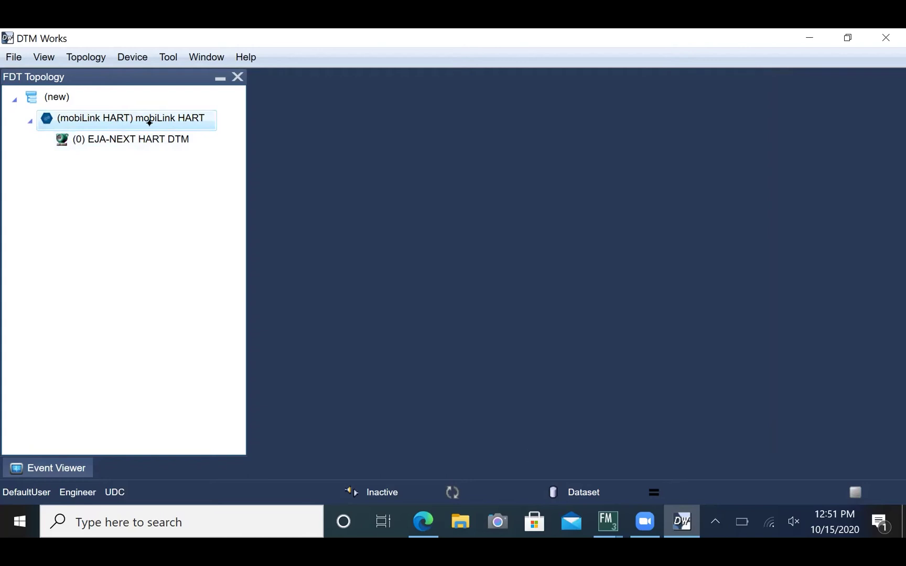
right_click(159, 120)
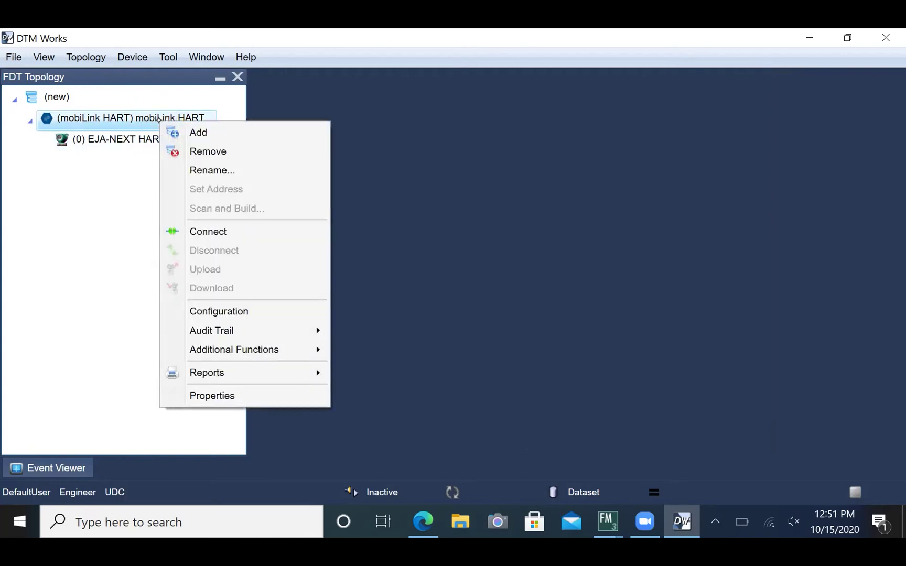
click(221, 233)
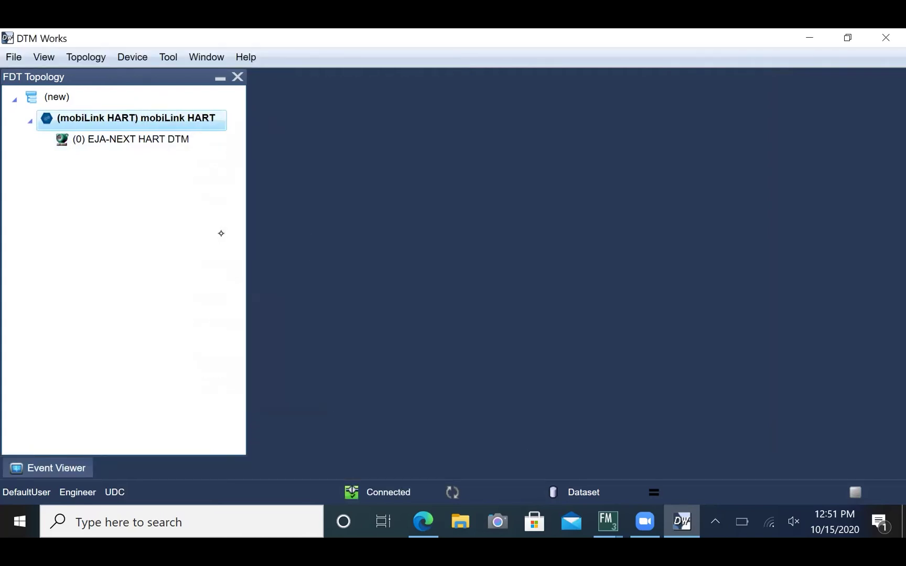
click(167, 138)
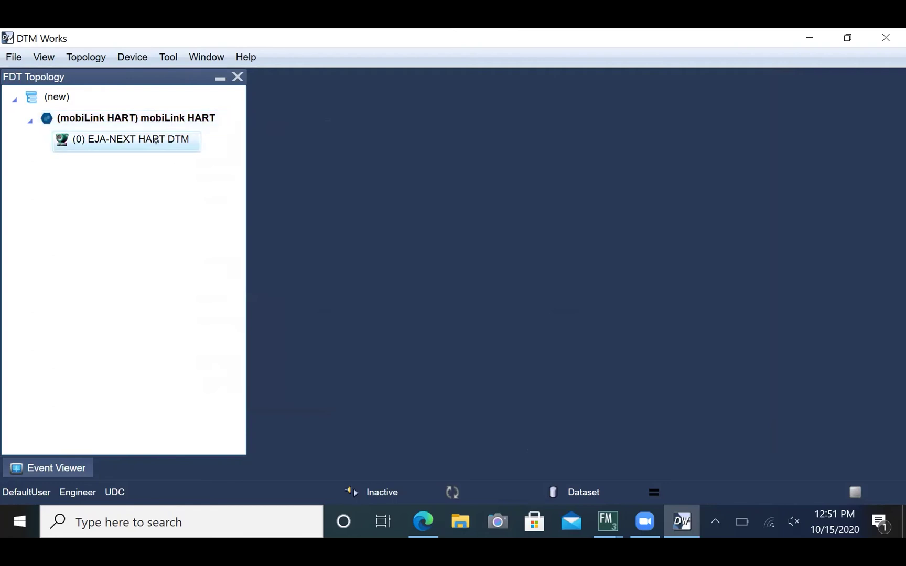
right_click(156, 140)
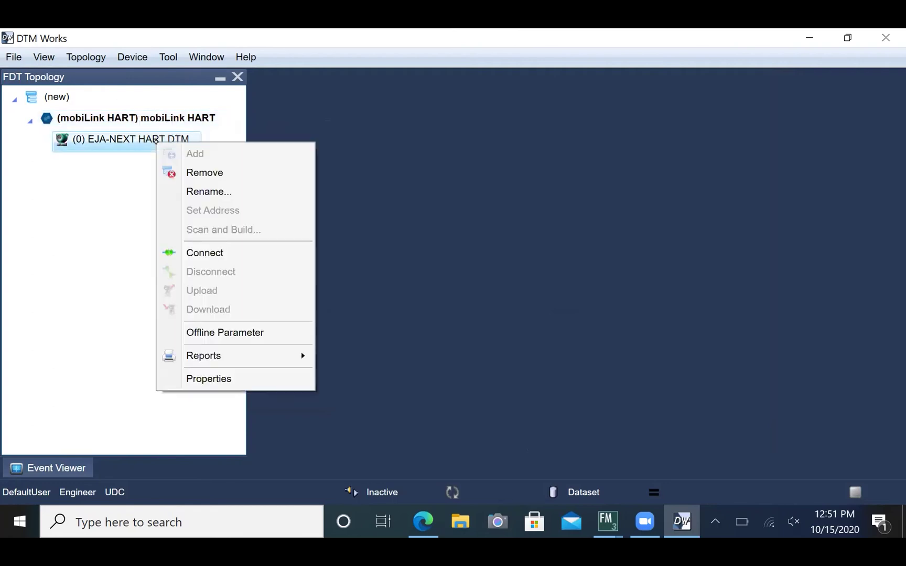
click(216, 254)
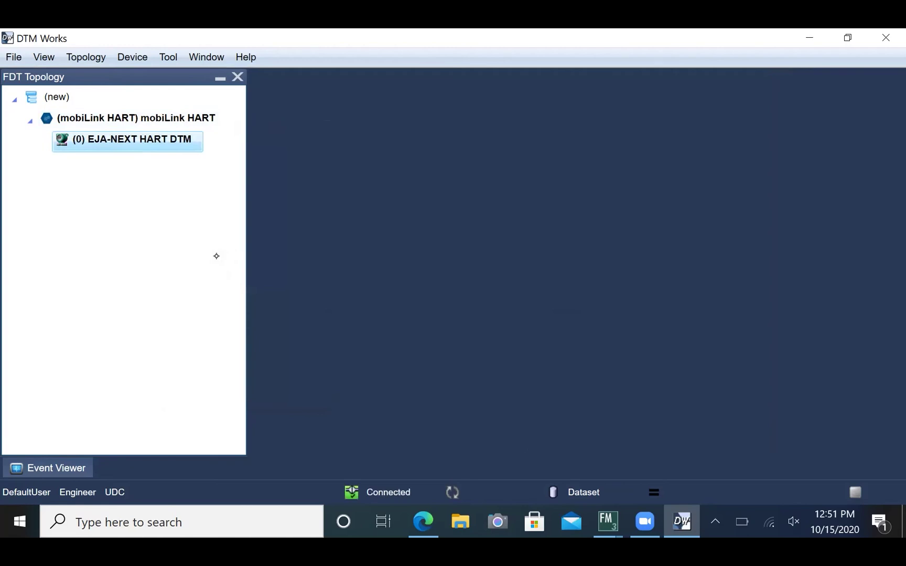
right_click(156, 140)
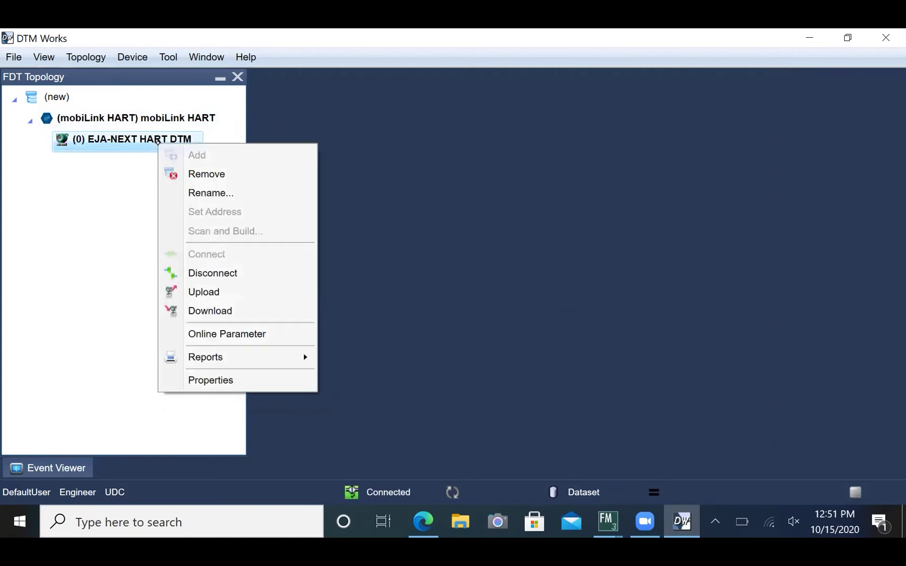
click(242, 335)
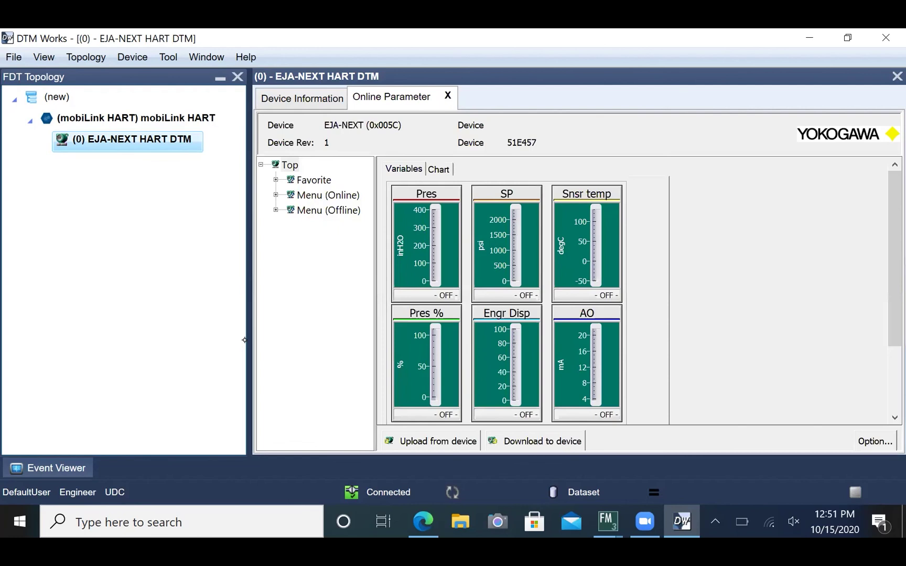
Expand Menu (Online) and open the Process Variables page showing Pres, AO and SP values.
click(276, 195)
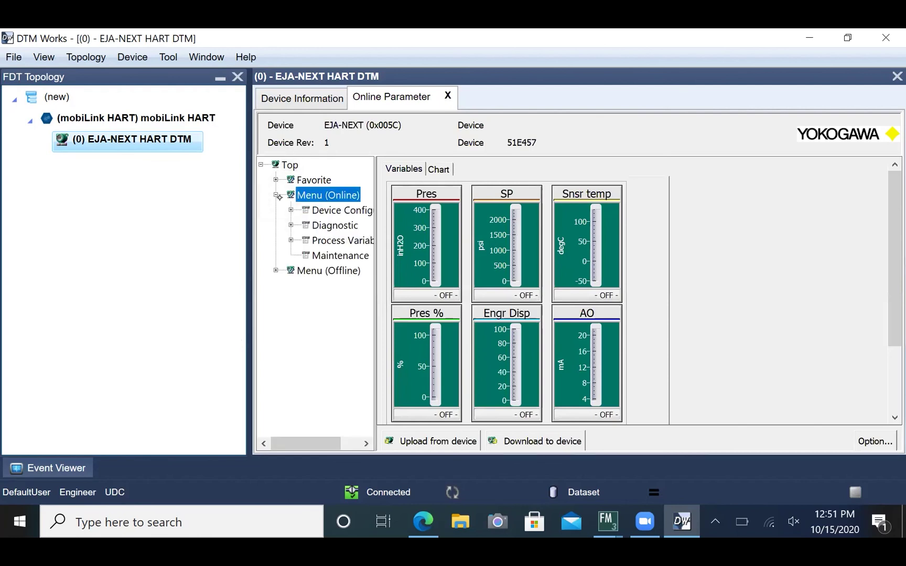
click(292, 225)
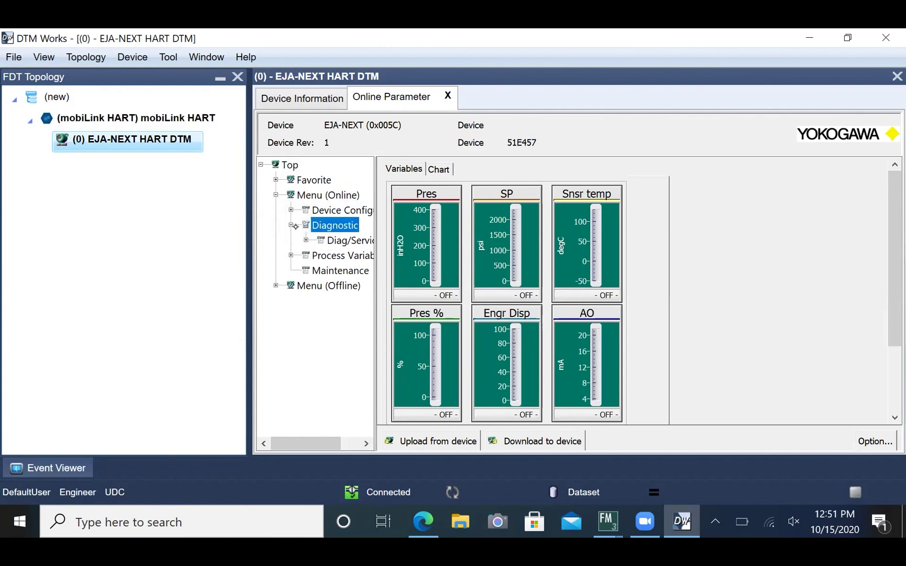
click(343, 241)
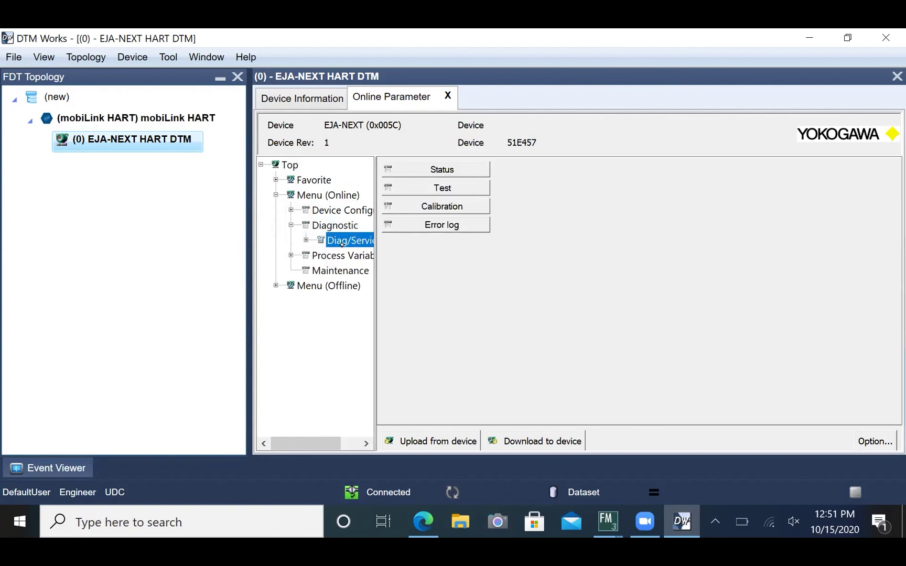
click(291, 255)
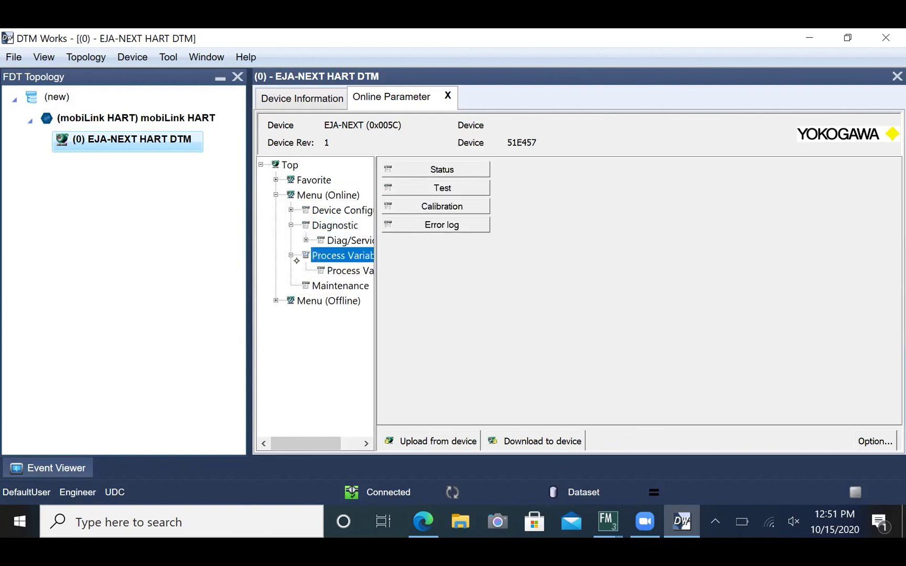
click(341, 272)
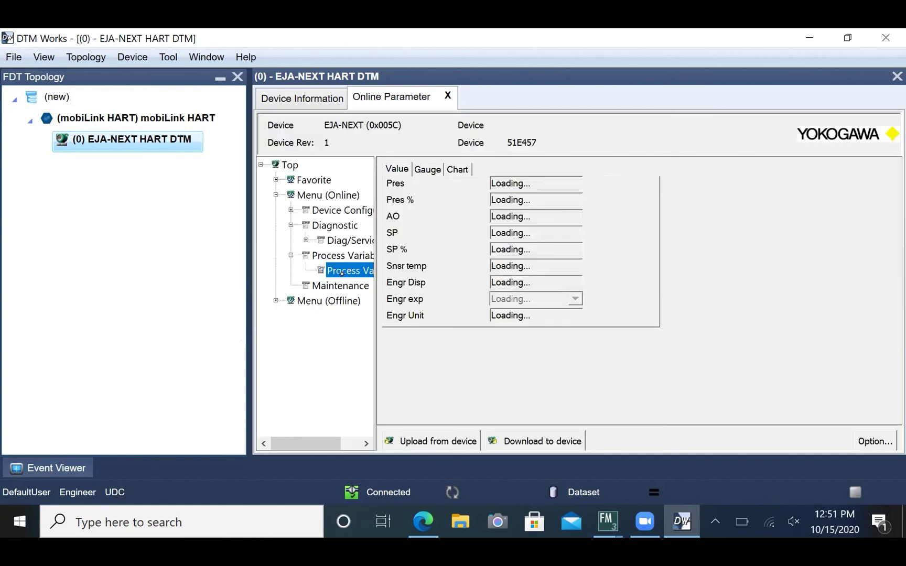